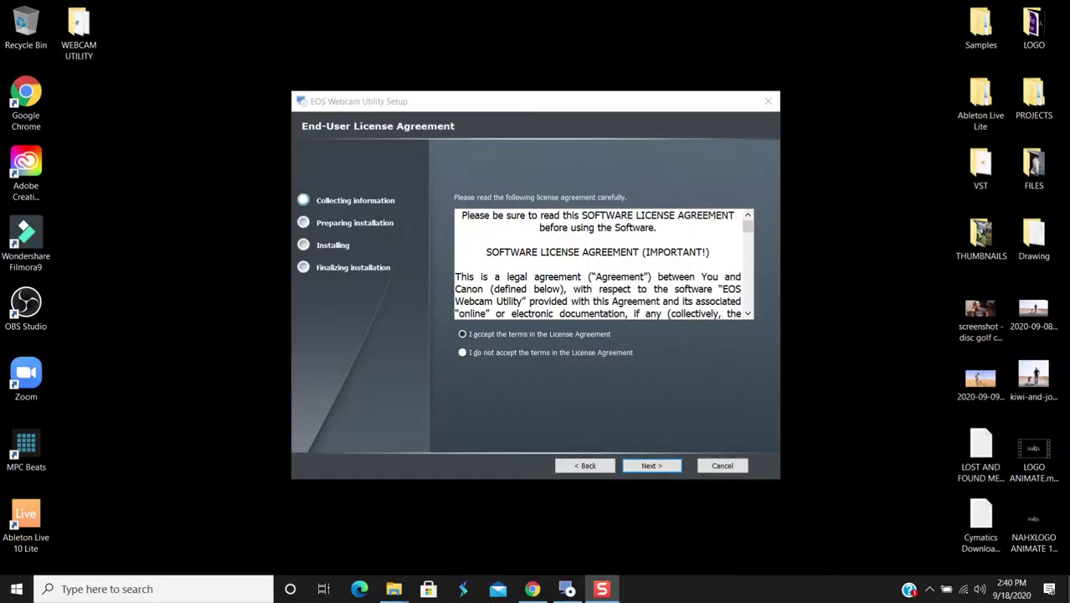
Nudge the EOS Webcam Utility Setup window, waiting at its license agreement, slightly up and left.
drag(371, 110, 350, 101)
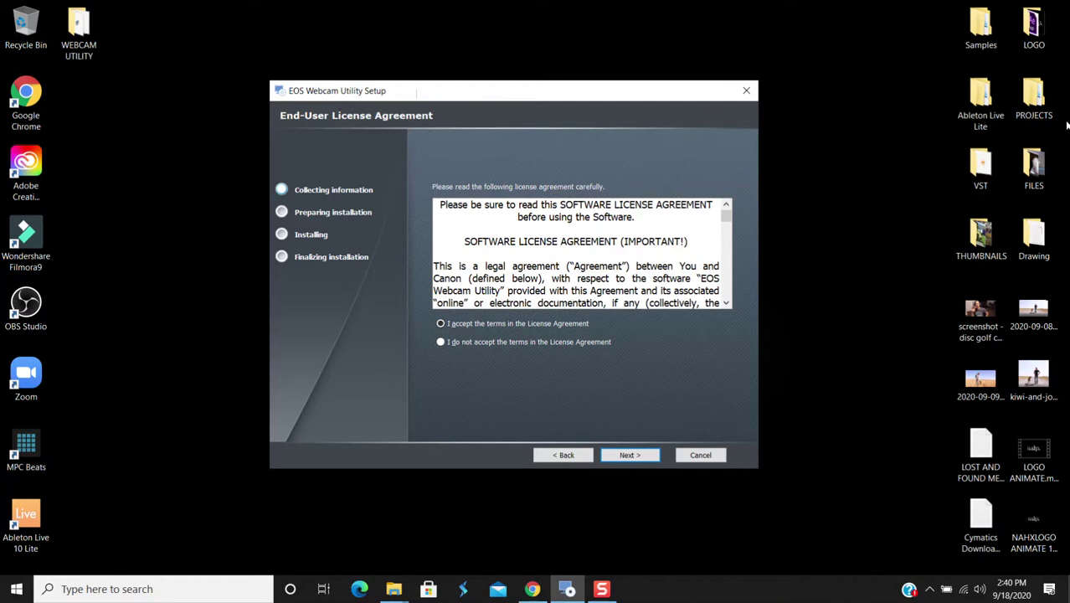
Switch to Chrome to review the Canon EOS Webcam Utility 1.0 download, then minimise the browser.
key(alt+Tab)
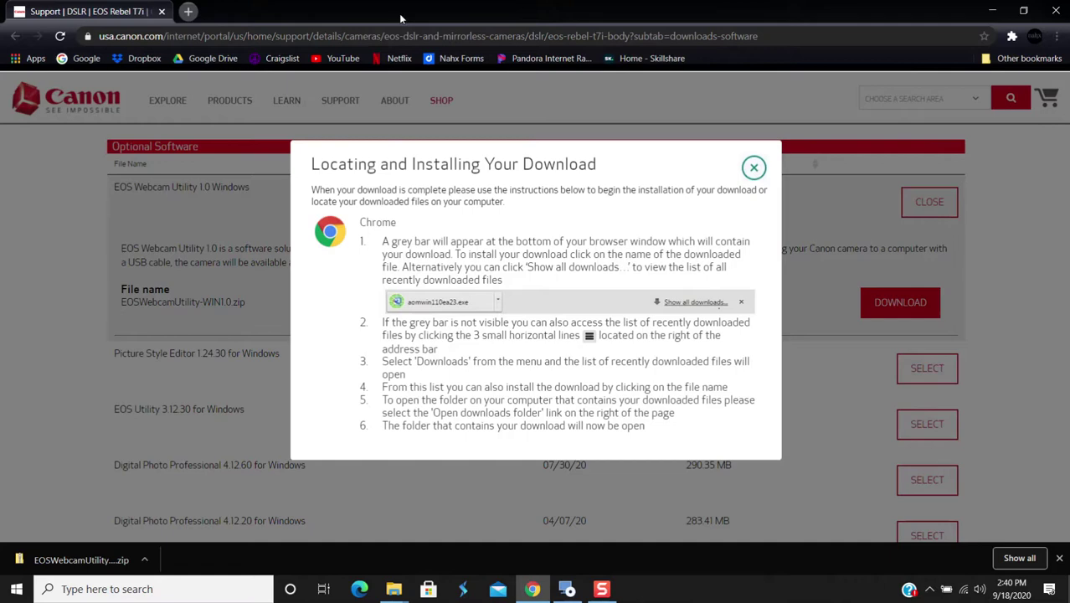
click(992, 10)
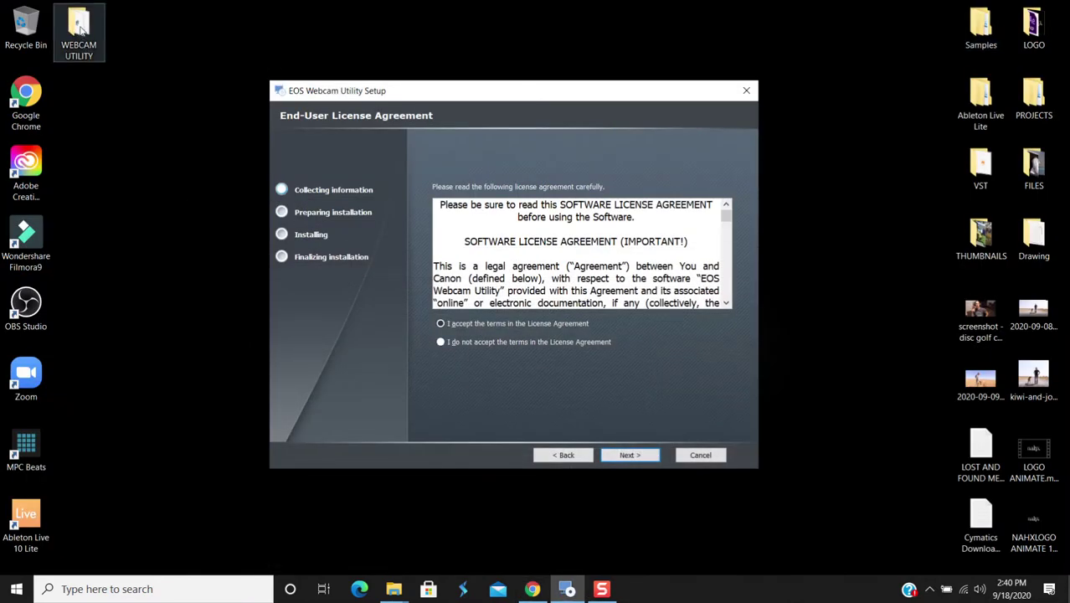
double_click(77, 23)
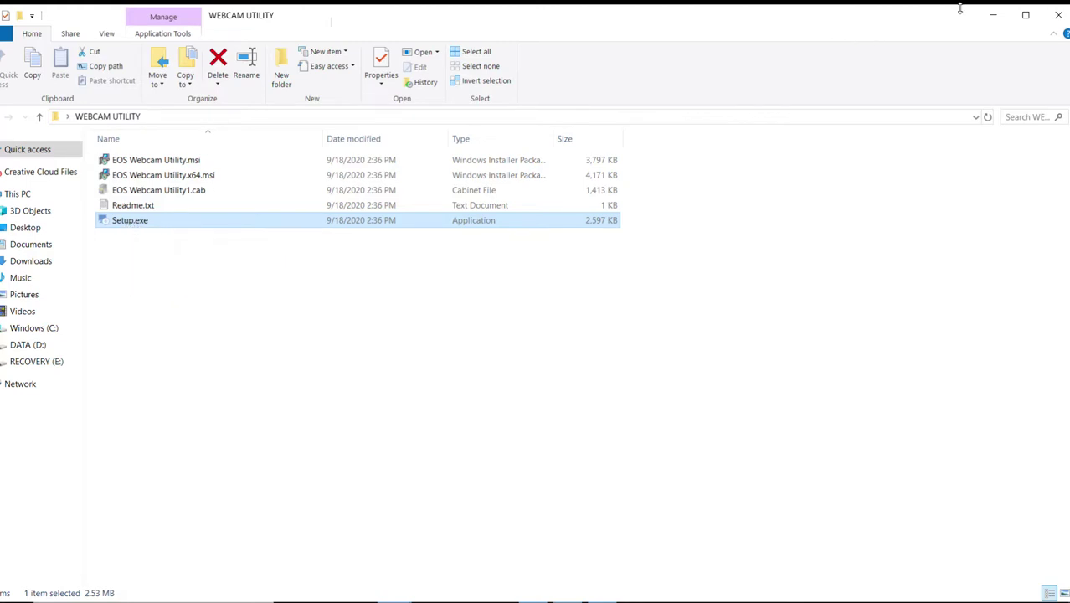
click(992, 14)
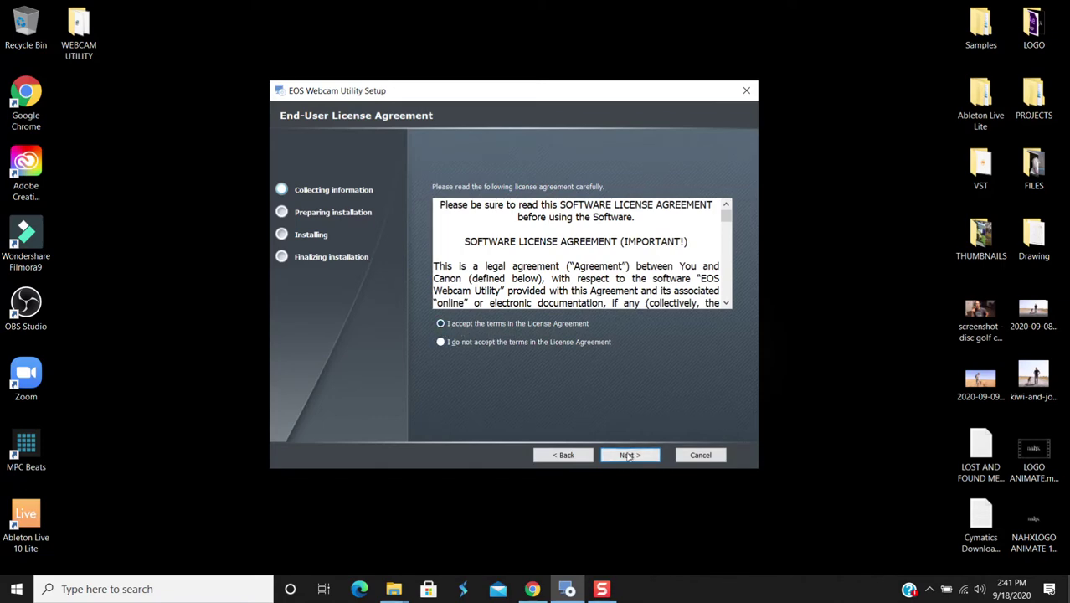
Accept the license, keep the default Canon folder, install with Canon's camera driver allowed, and finish.
click(726, 224)
mouse_move(727, 220)
mouse_down()
mouse_move(730, 298)
mouse_move(727, 215)
mouse_up()
click(626, 455)
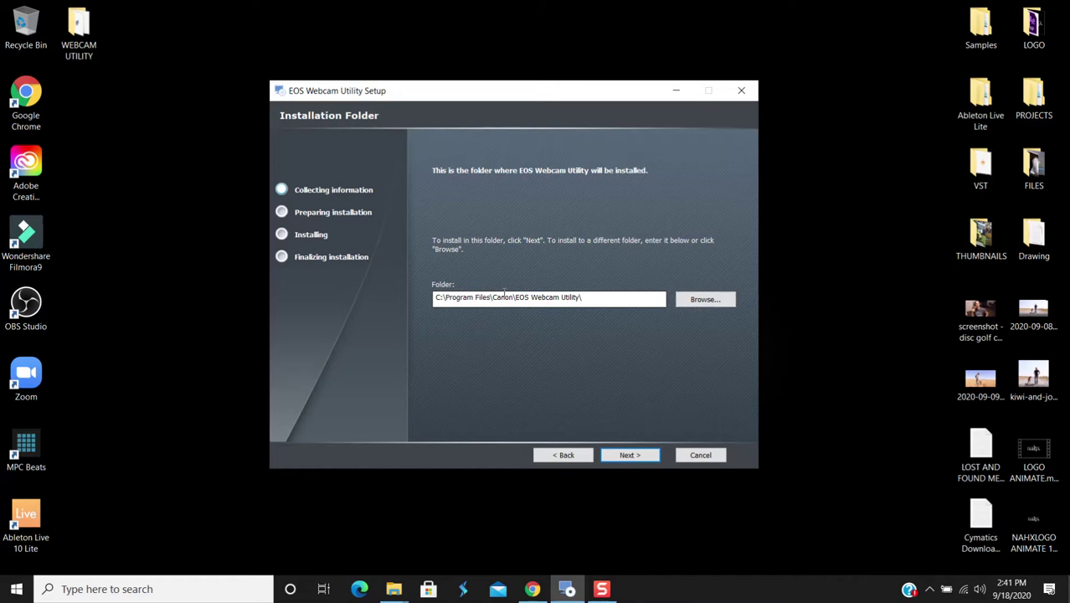
click(629, 455)
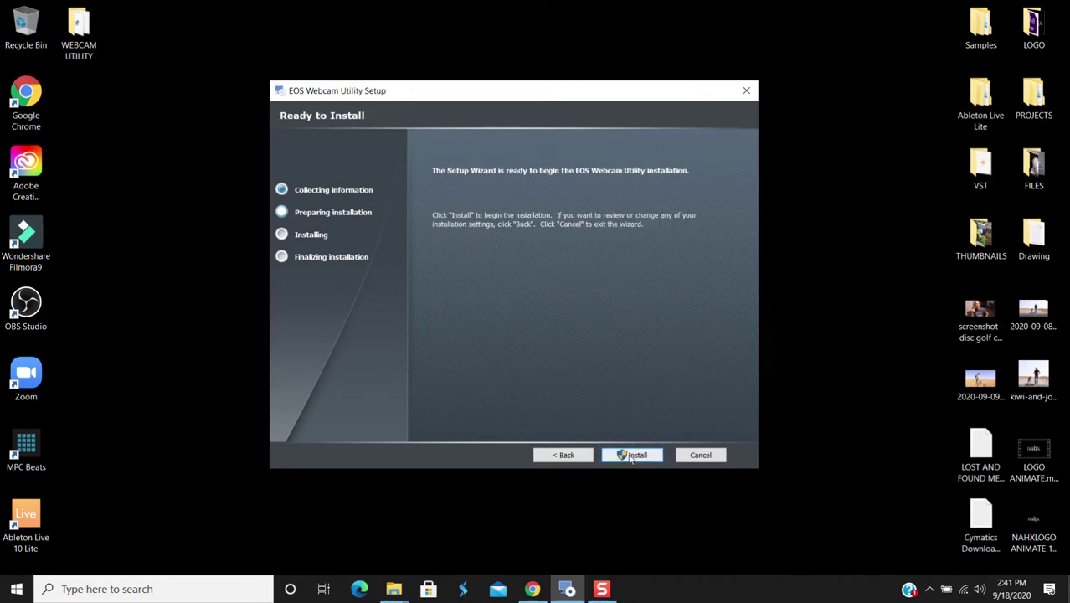
click(632, 456)
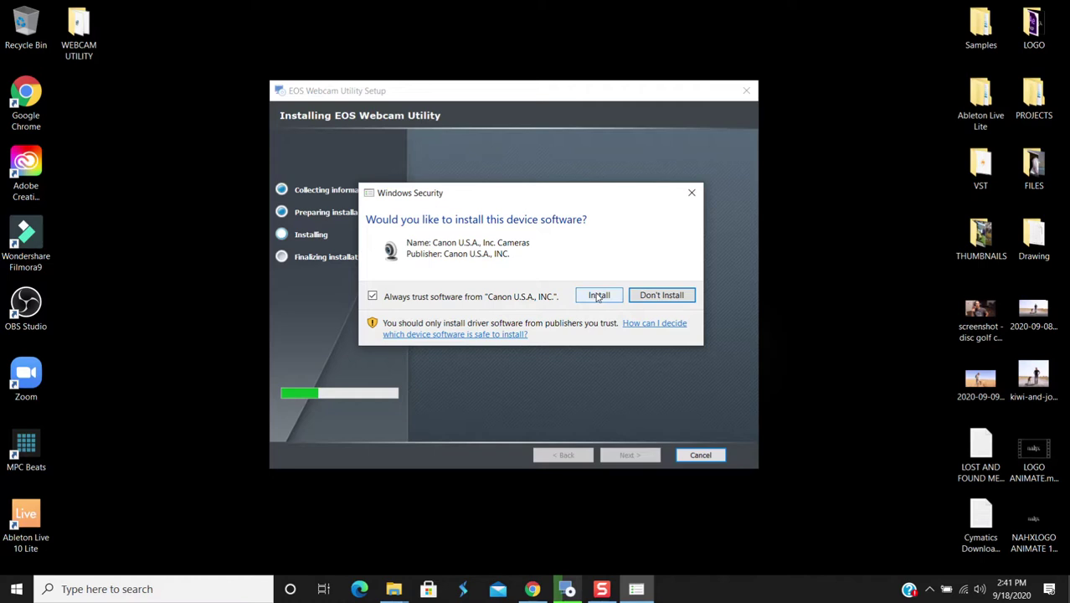
click(598, 296)
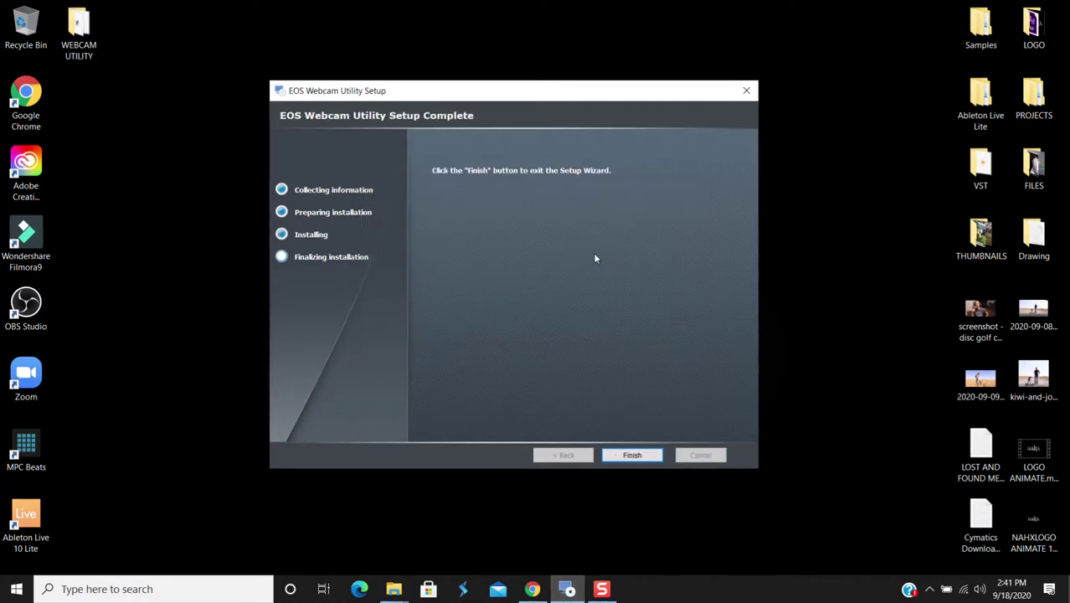
click(631, 452)
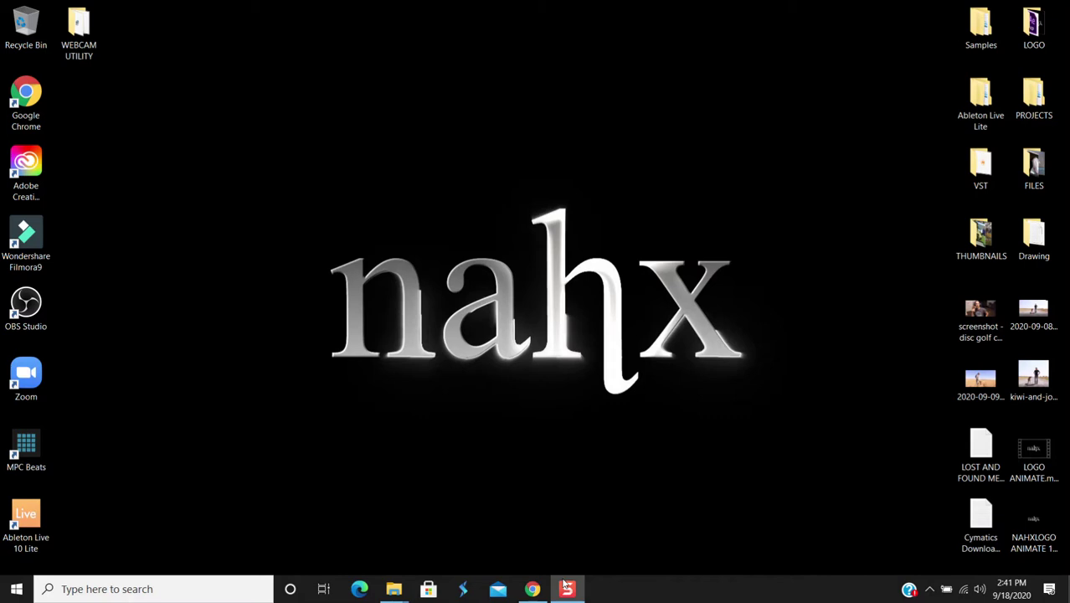
Launch OBS Studio from its desktop shortcut.
double_click(50, 300)
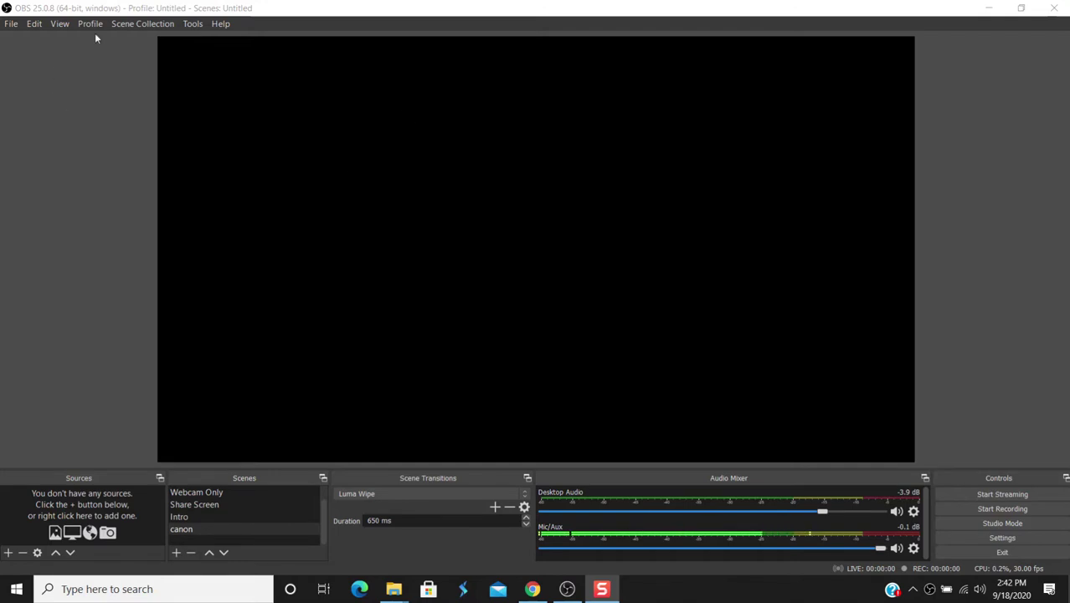
Create a Video Capture Device source called 'Canon t7i' in the canon scene.
click(343, 10)
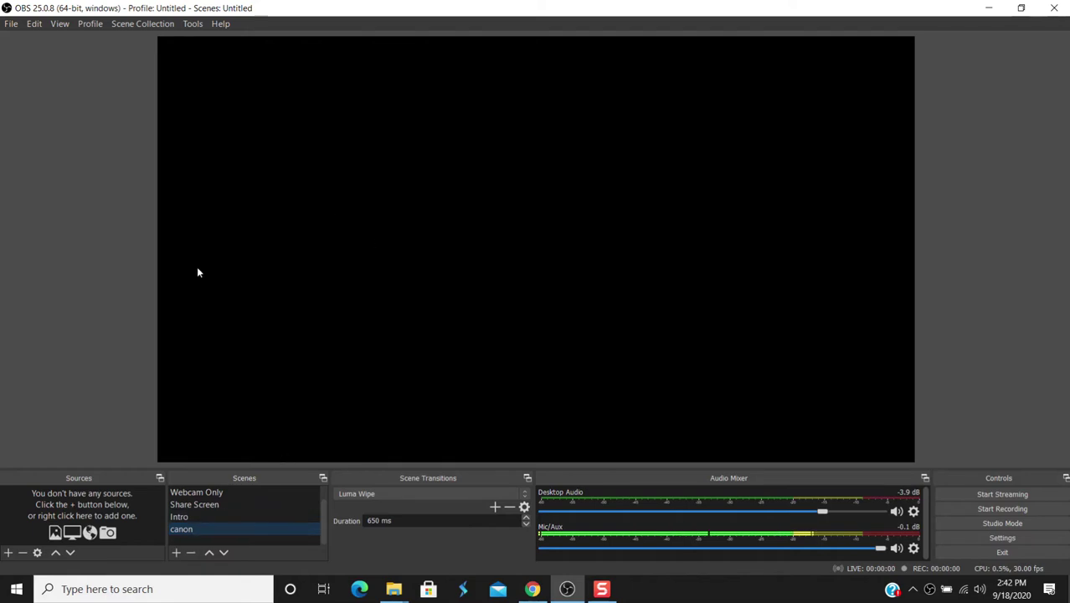
click(7, 553)
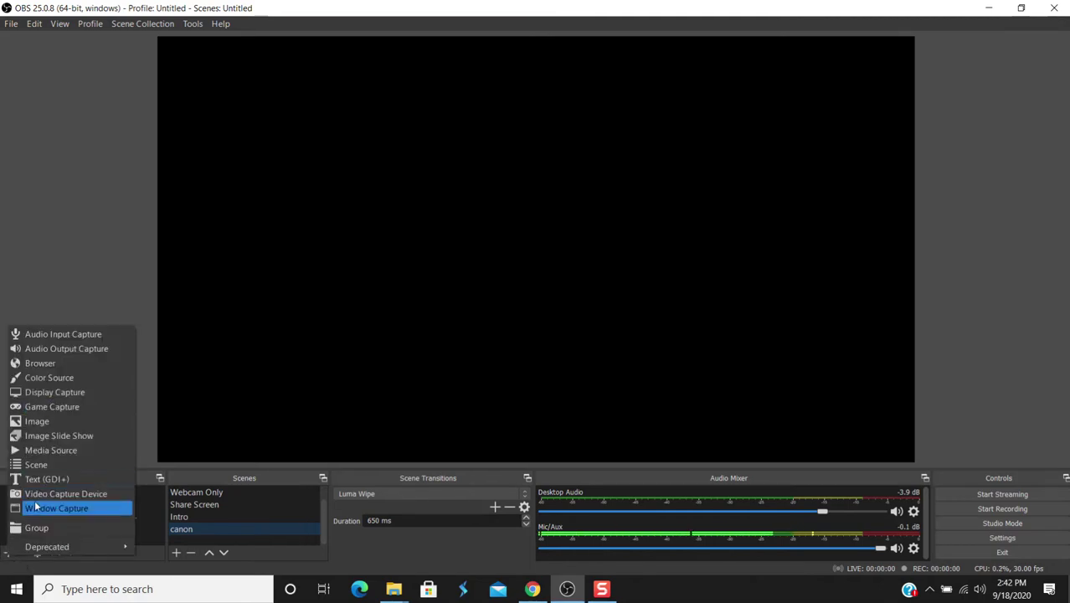
click(37, 494)
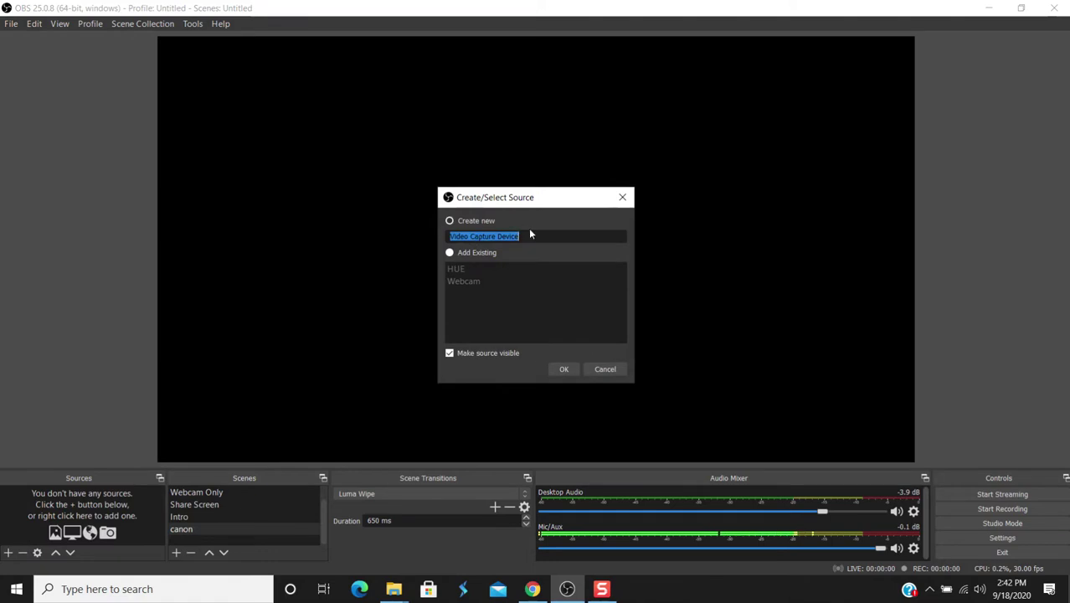
text(Canon )
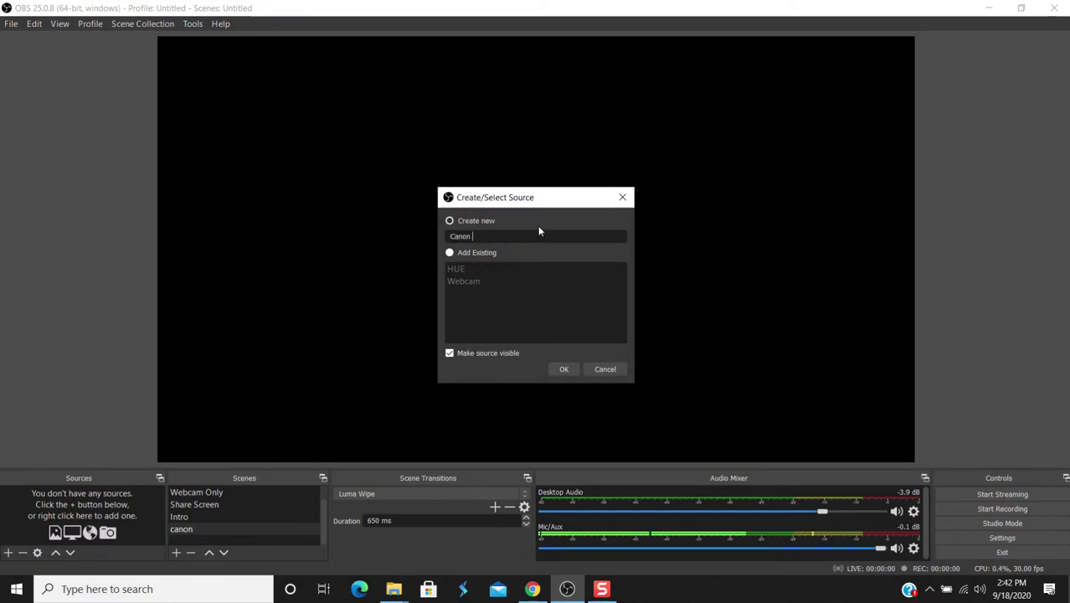
text(t7i)
click(565, 368)
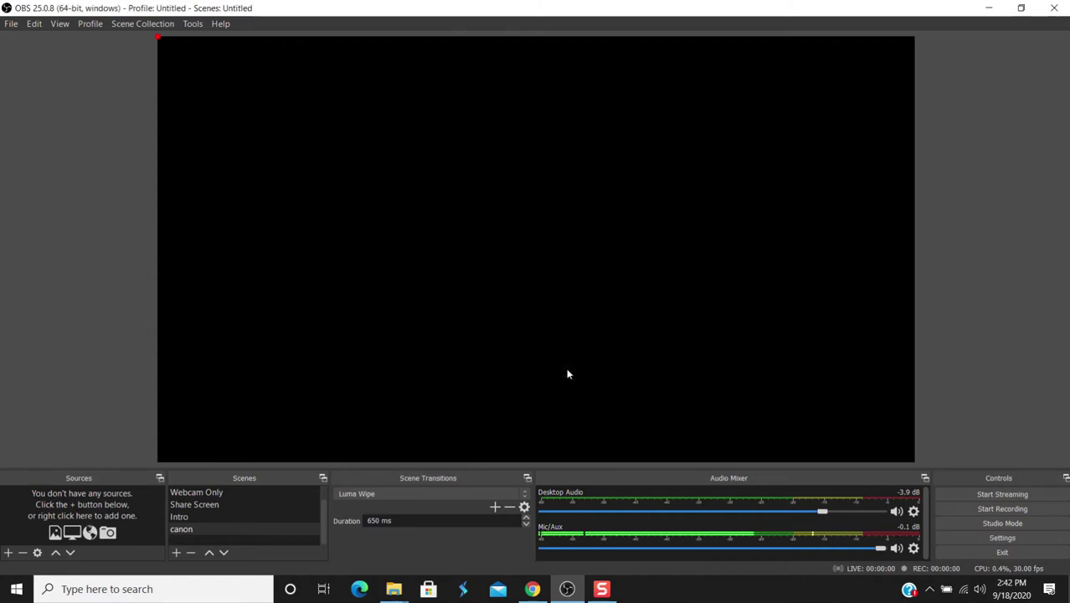
Choose EOS Webcam Utility as the Canon t7i capture device and confirm the properties.
click(504, 273)
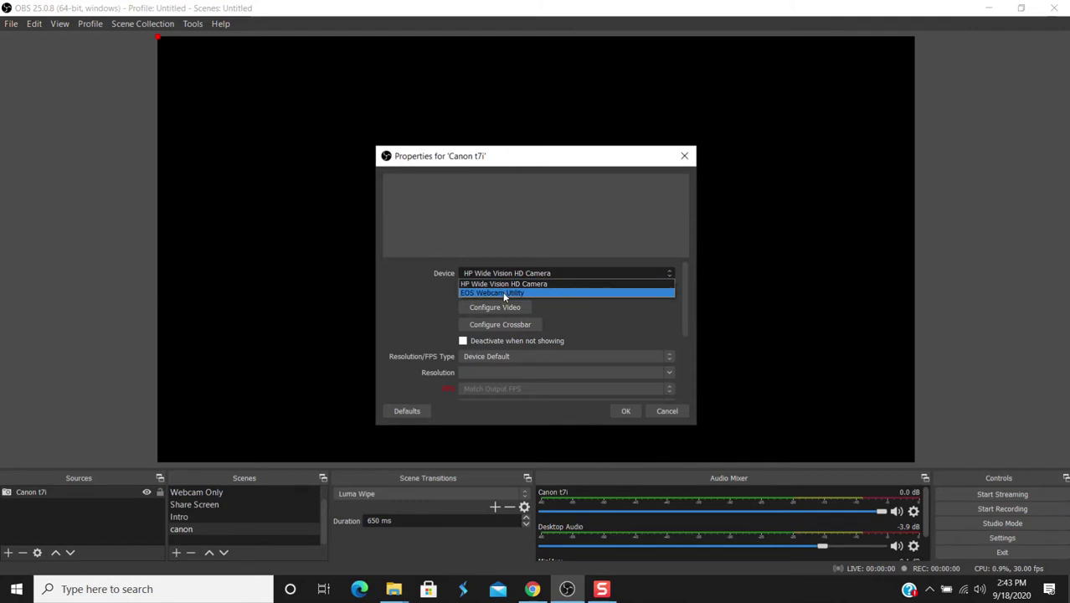
click(501, 293)
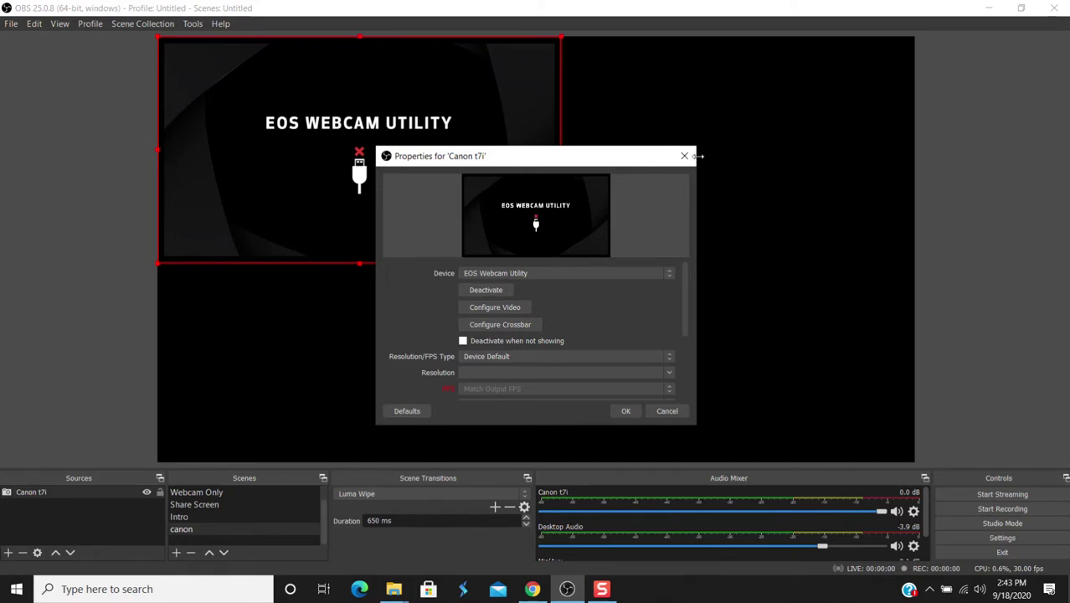
drag(658, 160, 829, 165)
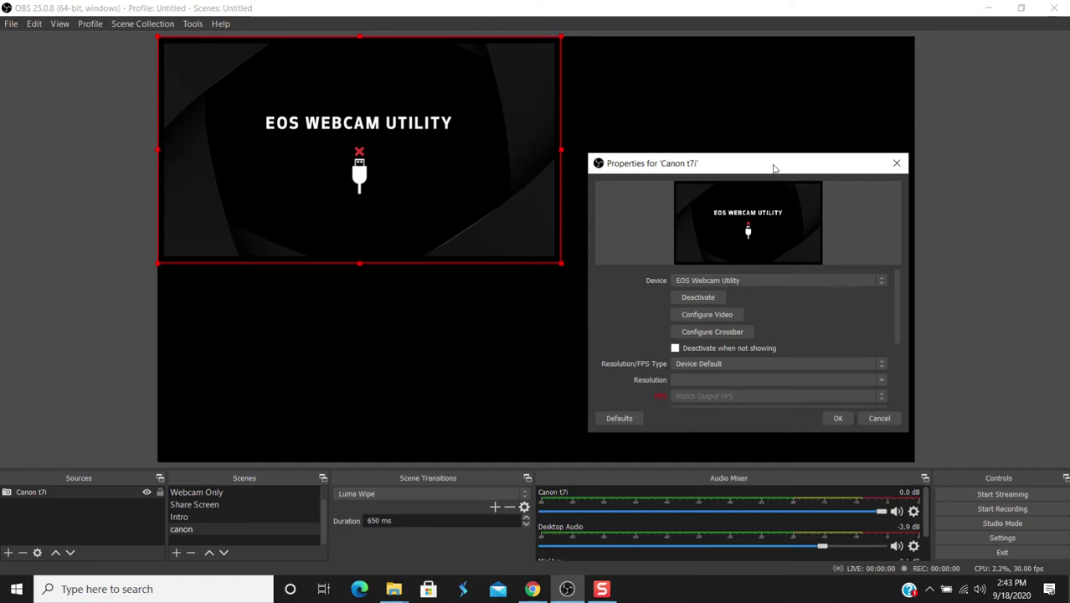
click(839, 418)
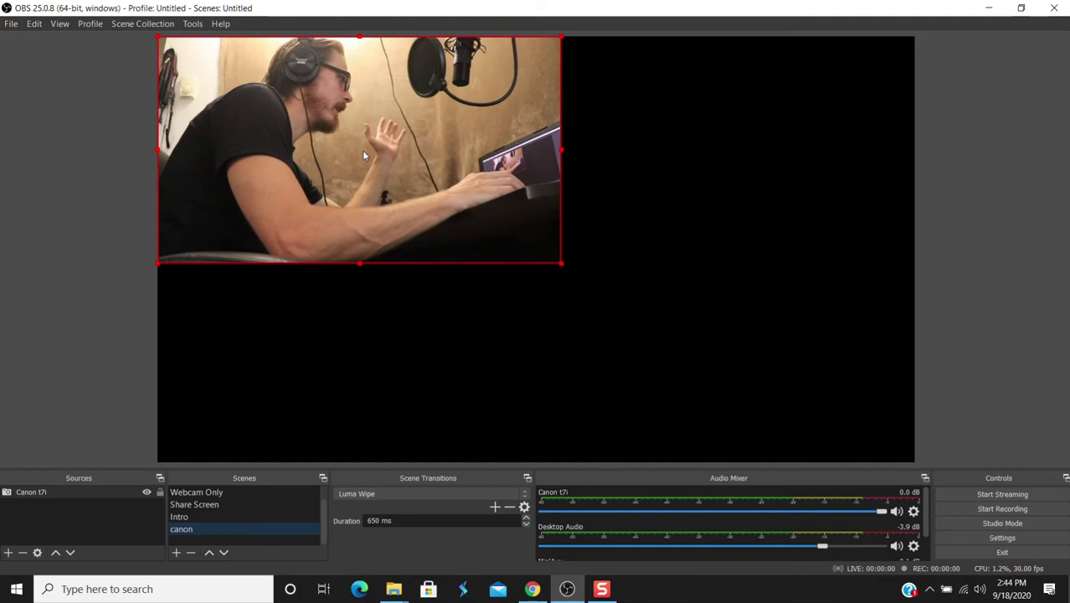
Select the Canon t7i feed in the preview and drag its corner out to the canvas edges.
click(563, 270)
drag(563, 269, 914, 461)
drag(698, 350, 584, 317)
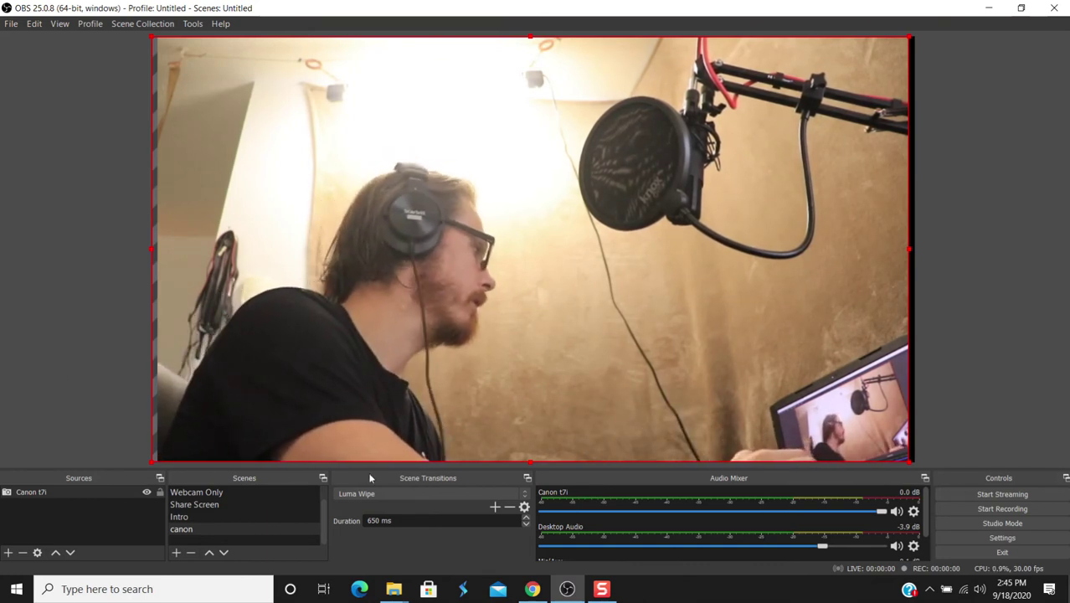
click(200, 492)
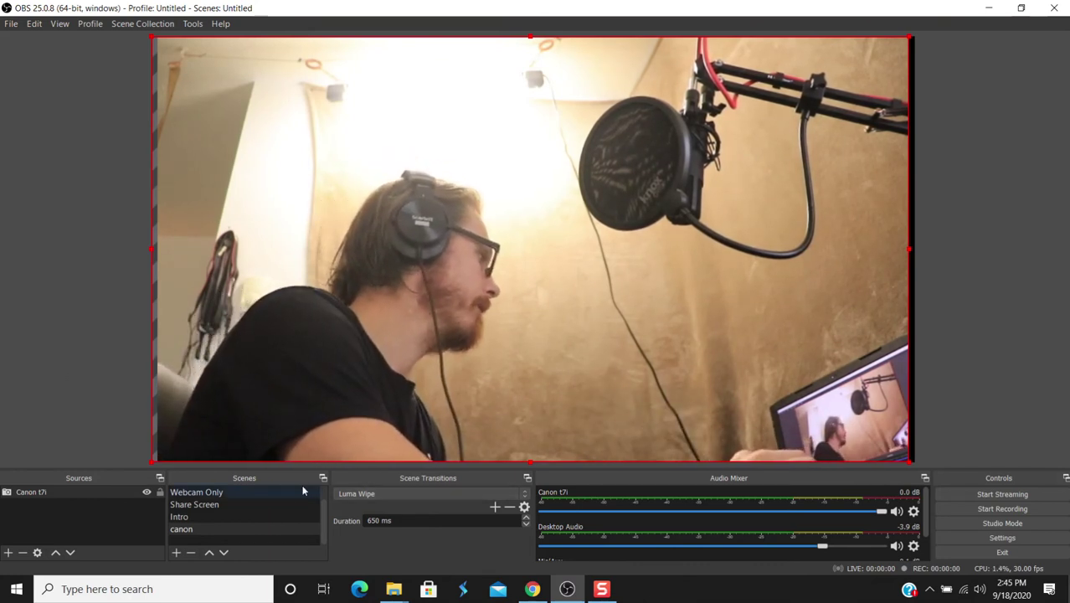
click(203, 495)
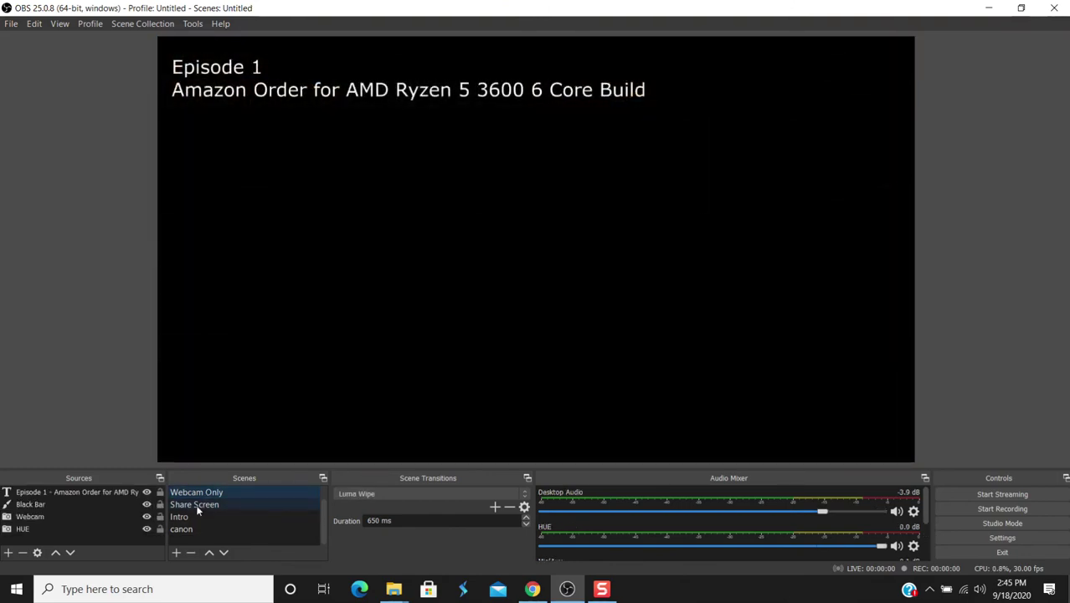
click(196, 503)
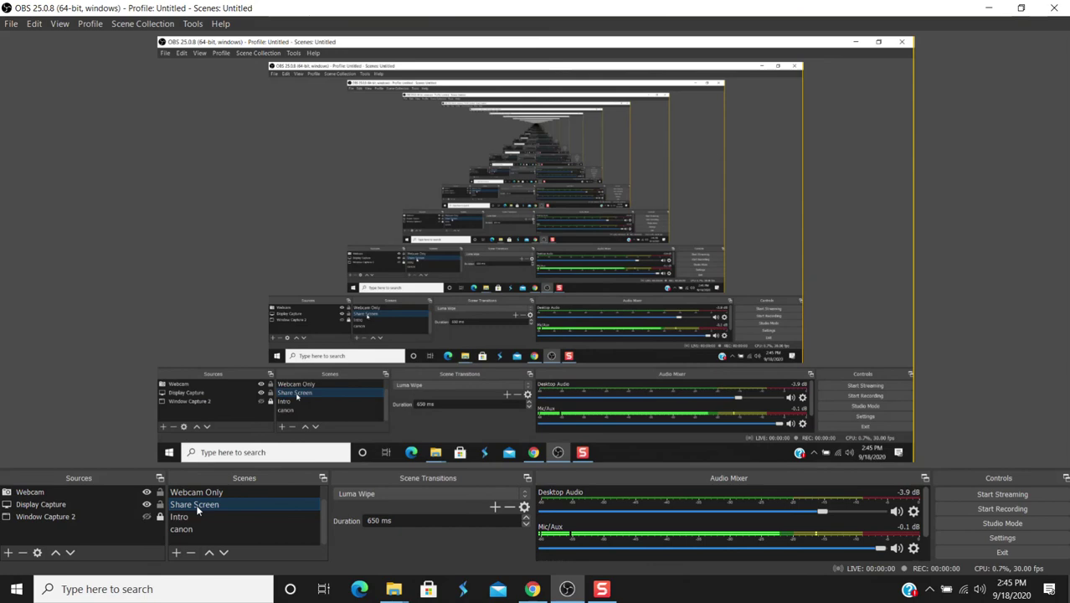
click(194, 517)
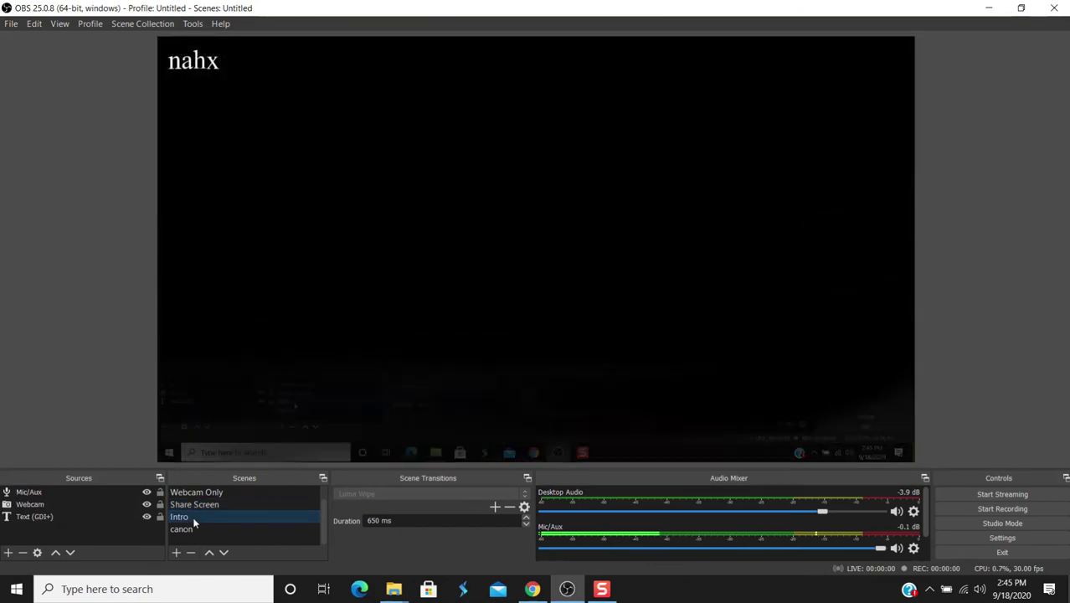